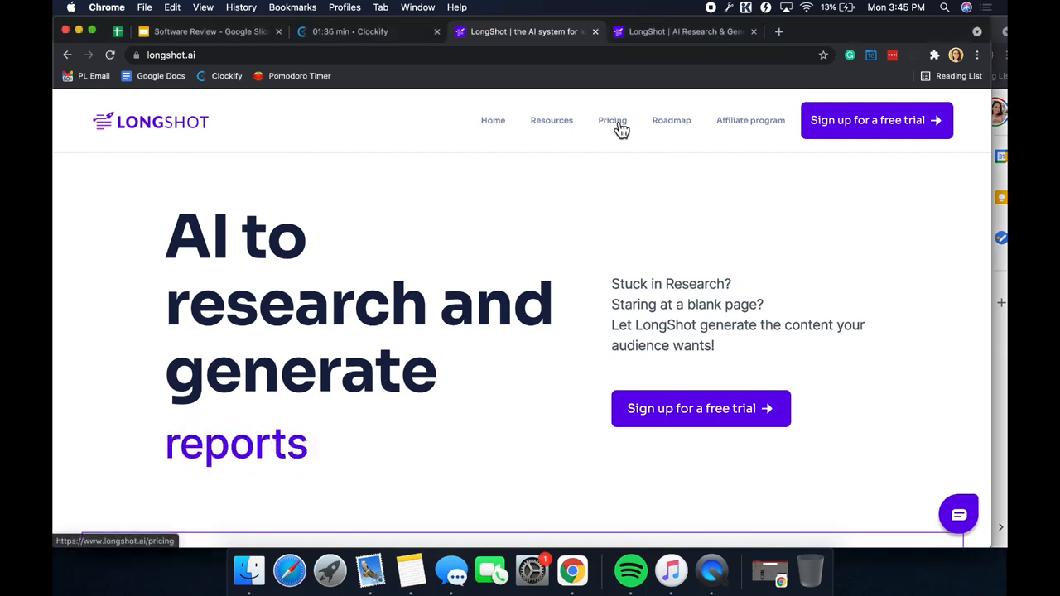
Open the LongShot pricing page and review the features of the Starter, Pro and Enterprise plans.
left_click(621, 128)
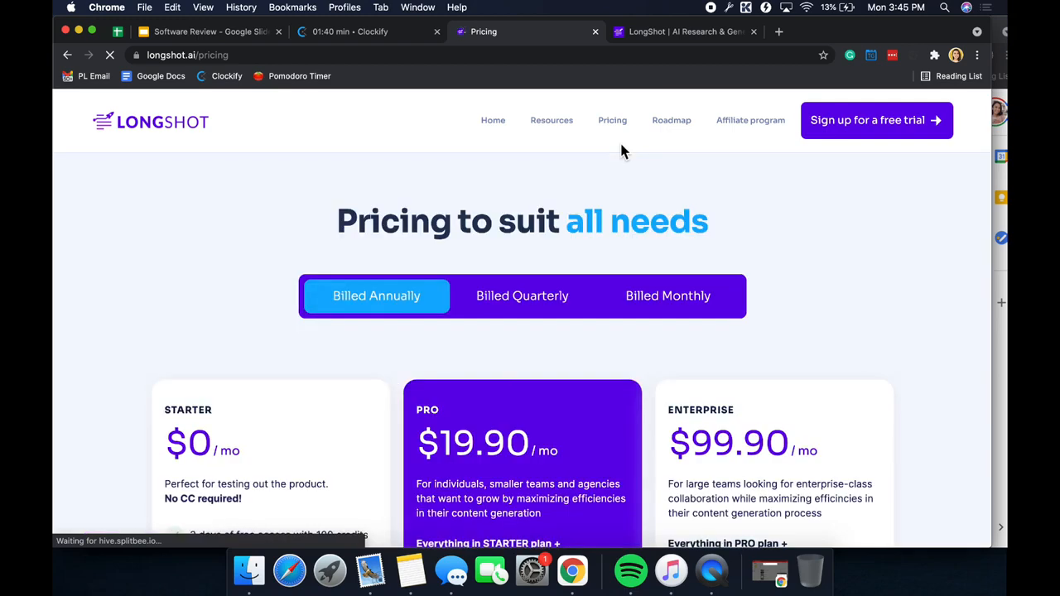
scroll(553, 276, "down", 3)
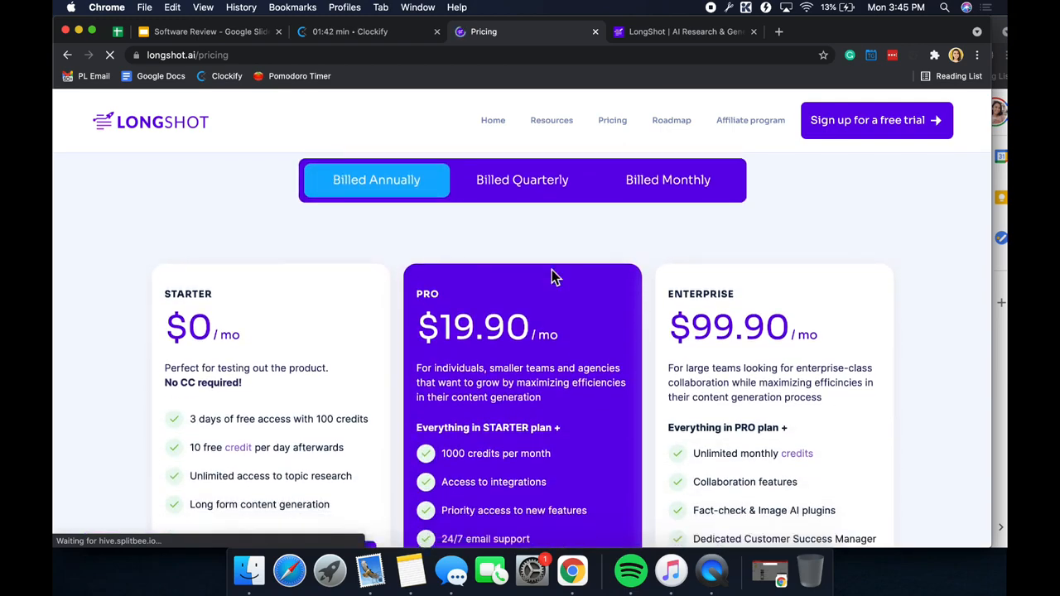
scroll(553, 276, "down", 2)
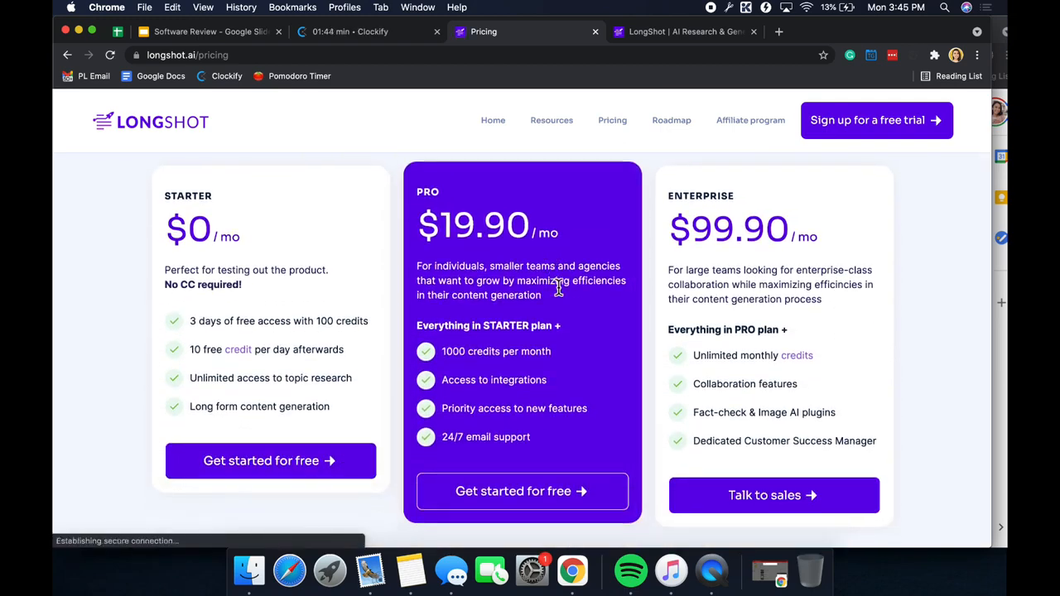
scroll(558, 286, "down", 1)
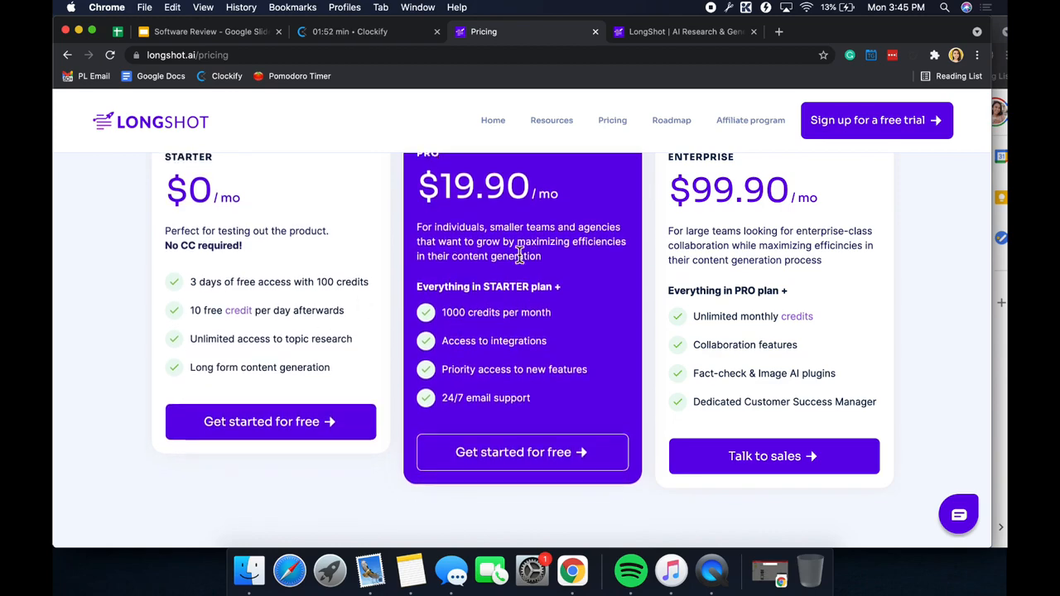
scroll(519, 257, "down", 3)
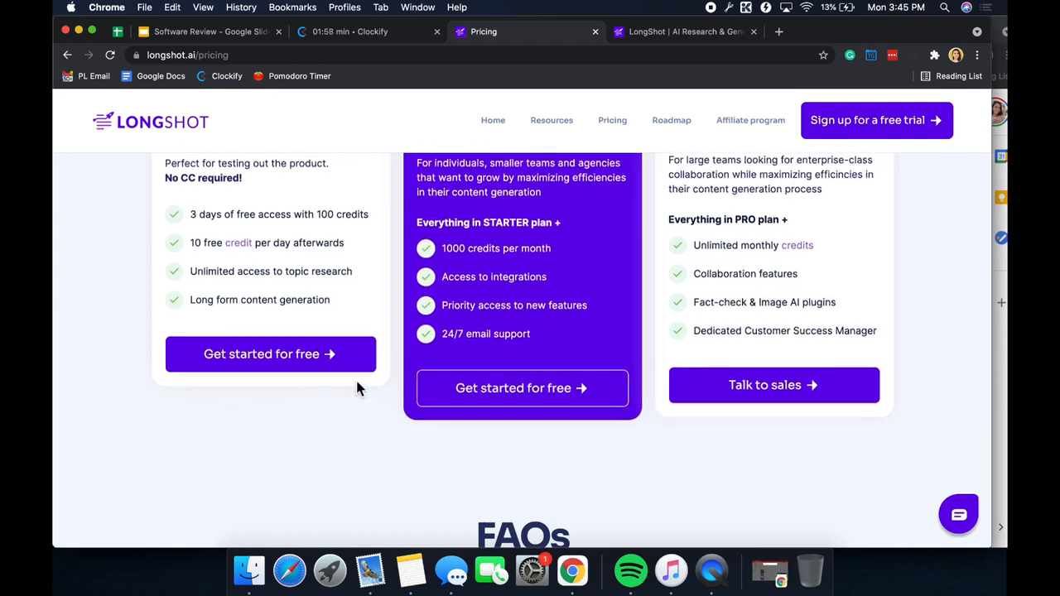
scroll(418, 439, "down", 1)
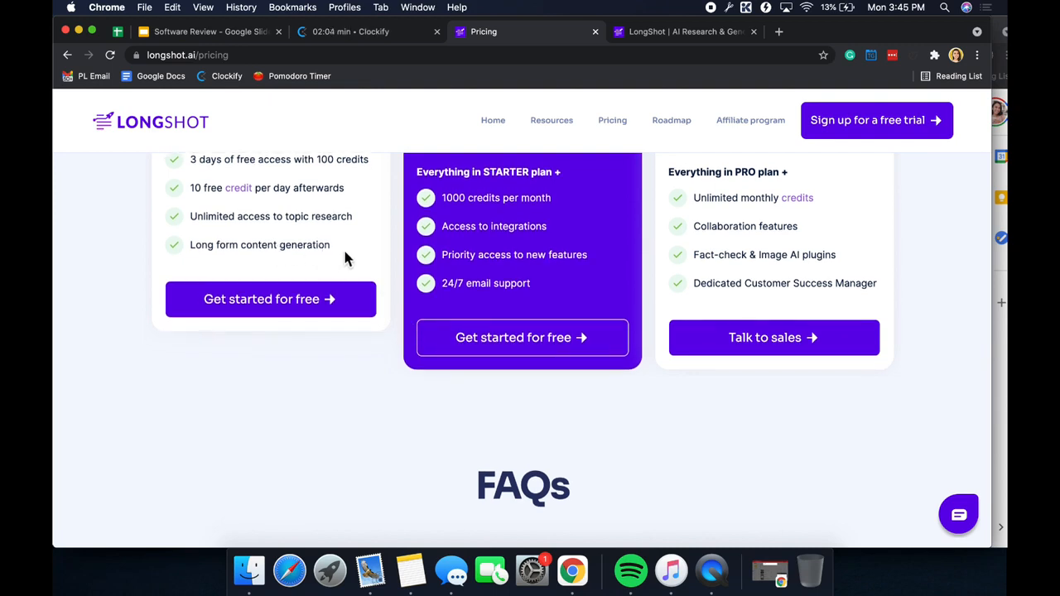
scroll(345, 259, "down", 1)
scroll(345, 259, "up", 2)
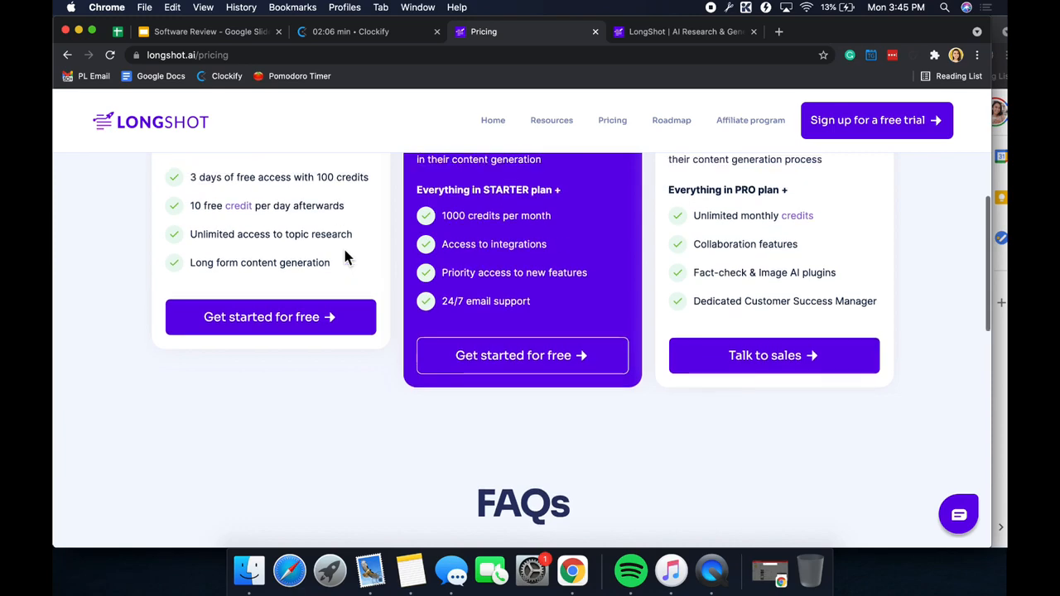
scroll(345, 253, "up", 10)
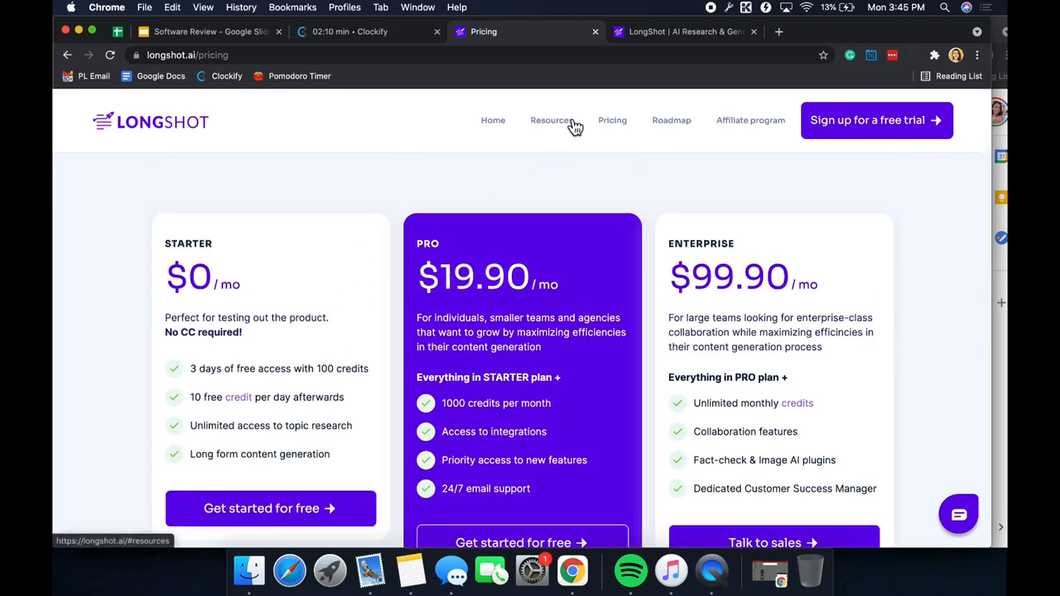
Return to the LongShot home page and review the upcoming features in the Coming Soon section.
left_click(488, 134)
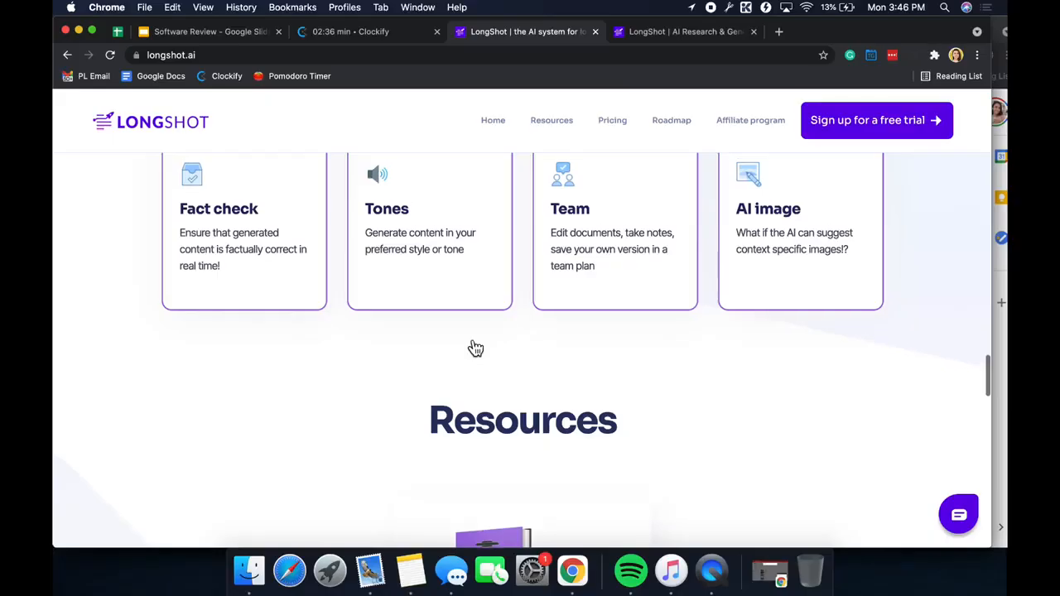
scroll(476, 347, "up", 4)
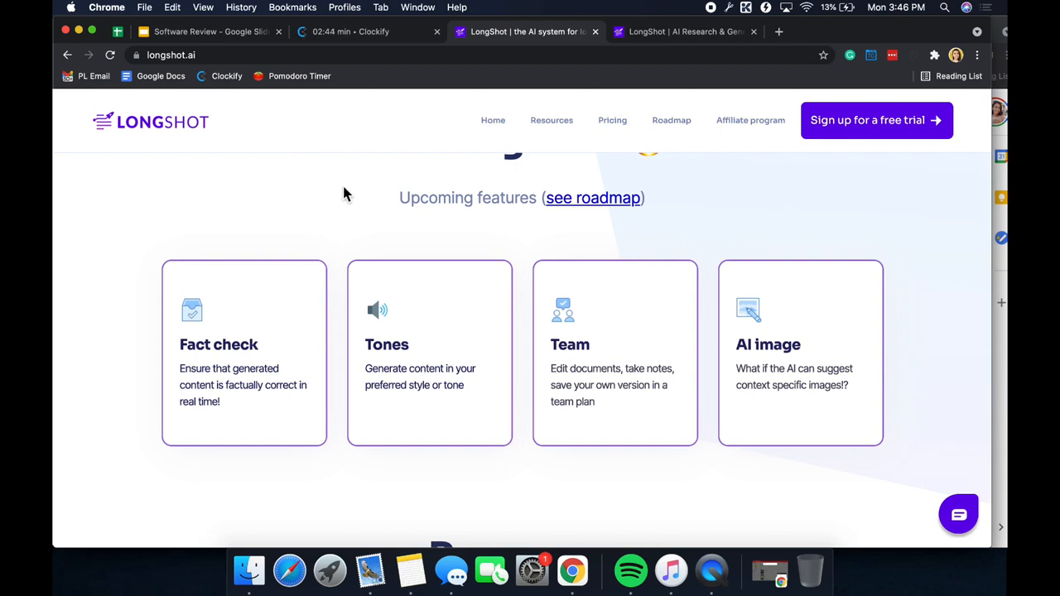
scroll(345, 194, "up", 3)
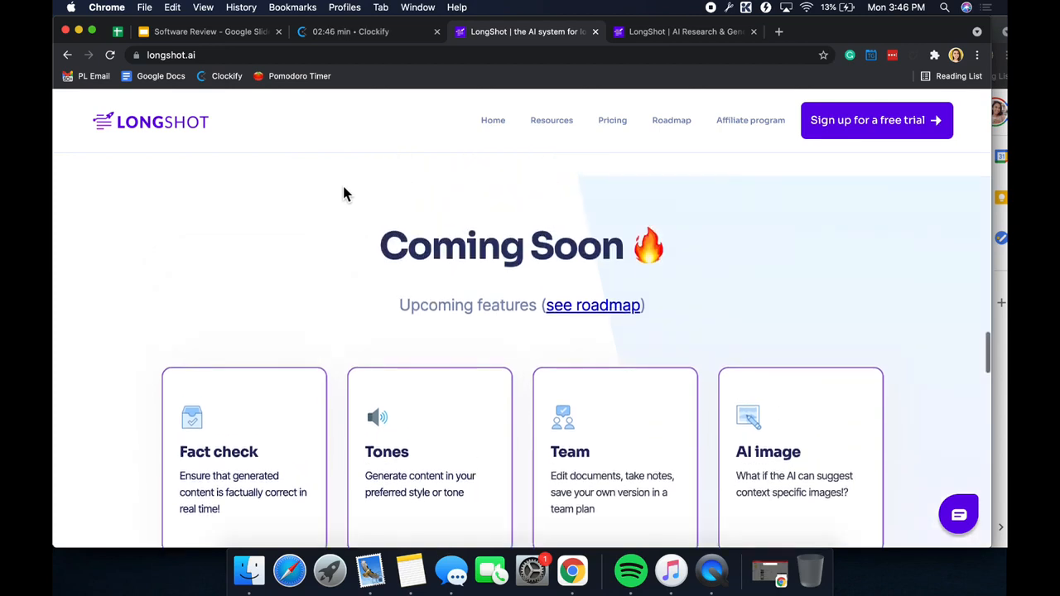
Create a new blog in the LongShot web app and search the topic "Vegan Pasta" for research.
left_click(676, 37)
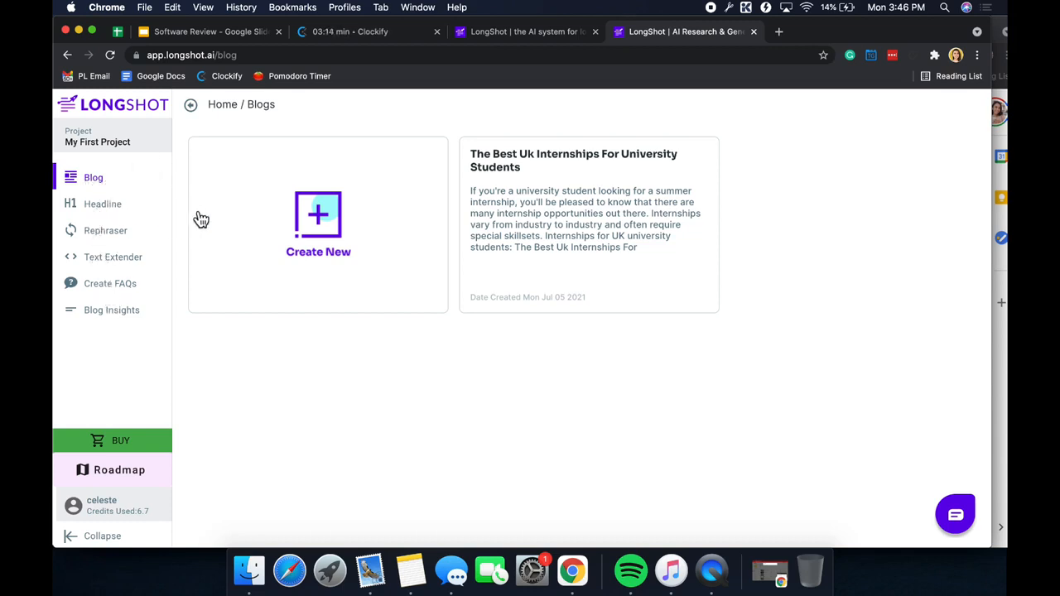
left_click(315, 217)
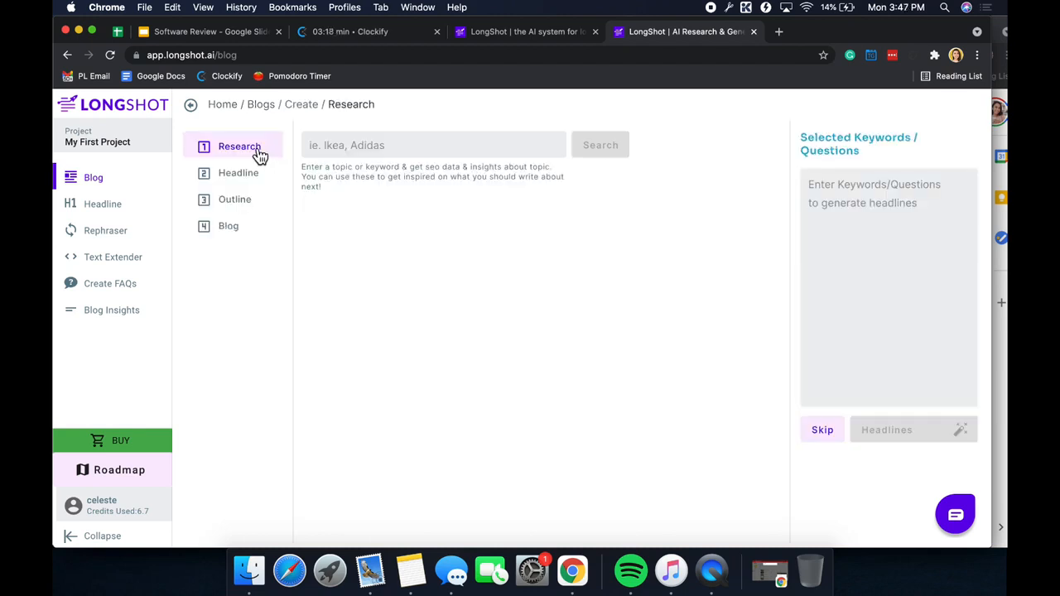
left_click(351, 151)
type("Vega")
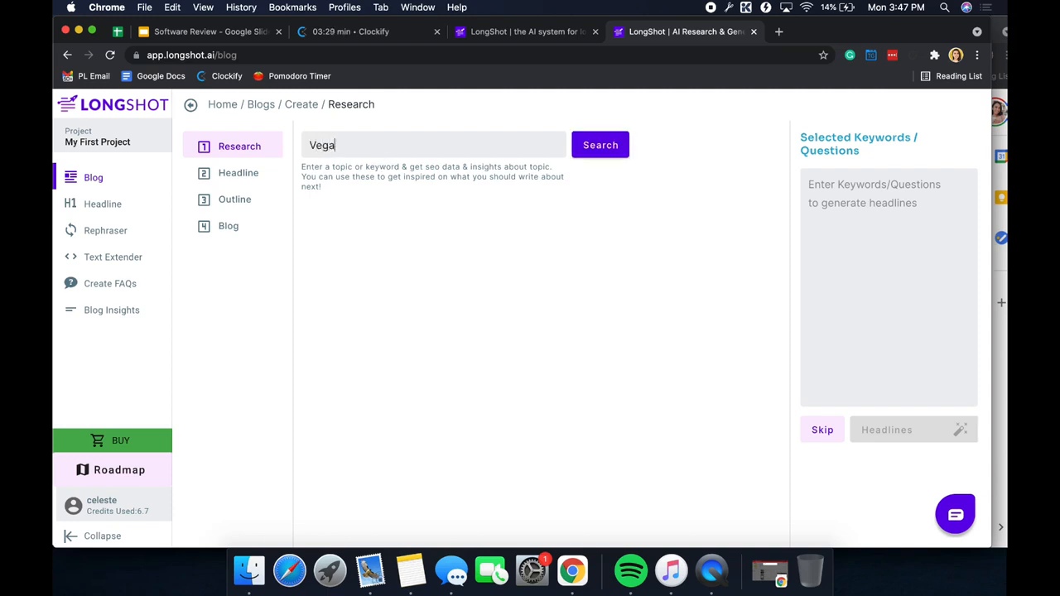
type("n Pasta")
left_click(614, 156)
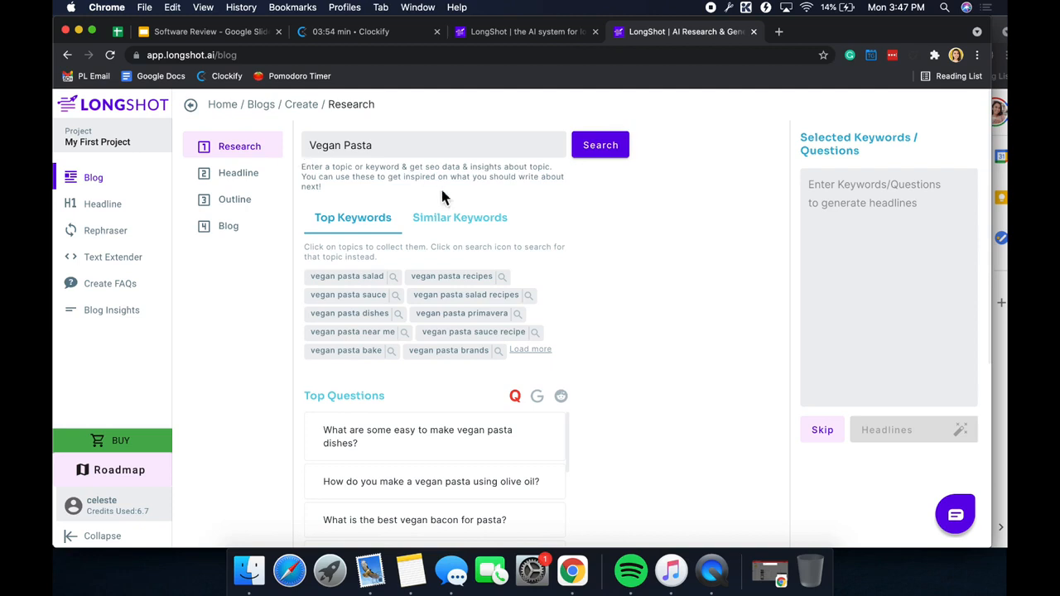
Examine the top keywords, top questions and search volume chart for the researched topic.
scroll(545, 299, "down", 2)
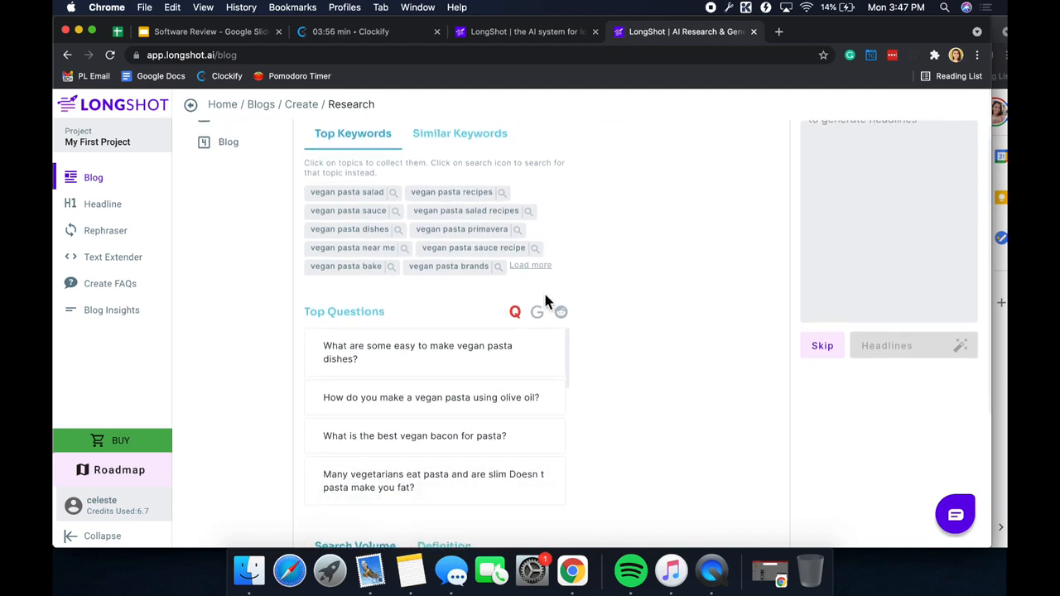
scroll(525, 254, "down", 1)
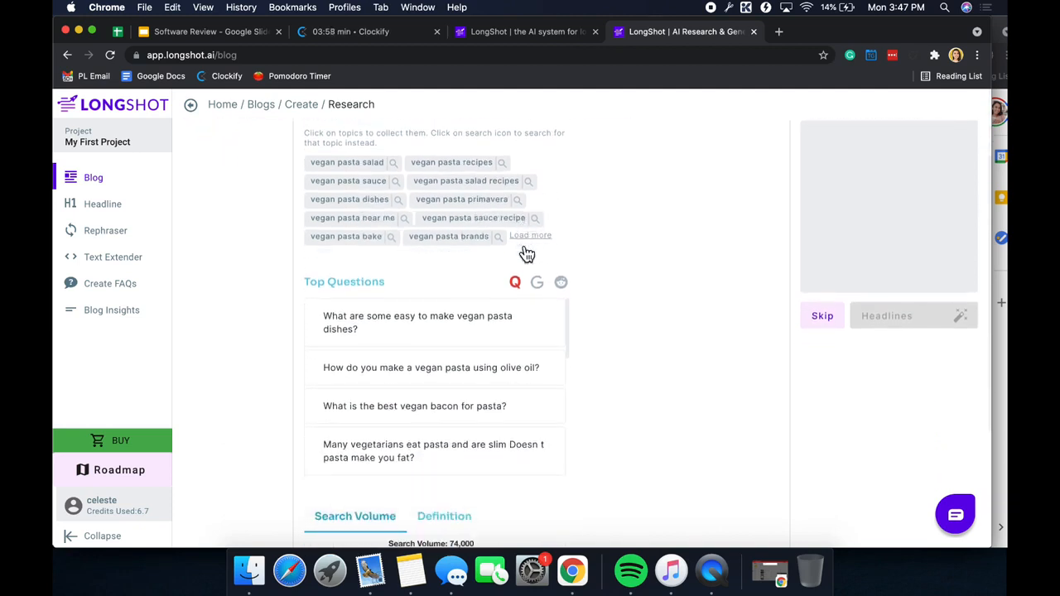
scroll(525, 253, "up", 2)
scroll(524, 251, "down", 5)
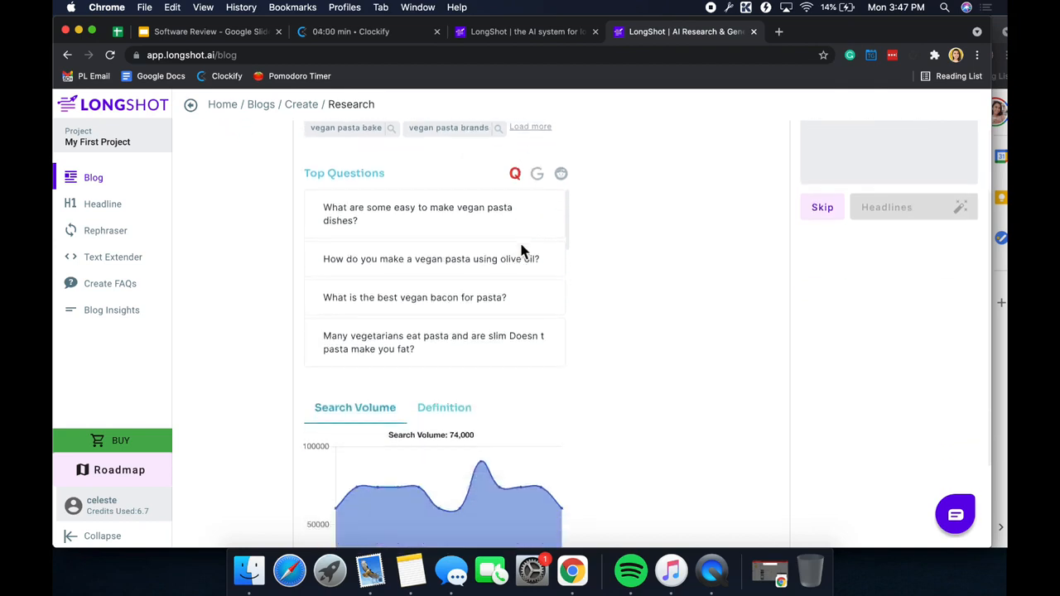
scroll(526, 253, "down", 2)
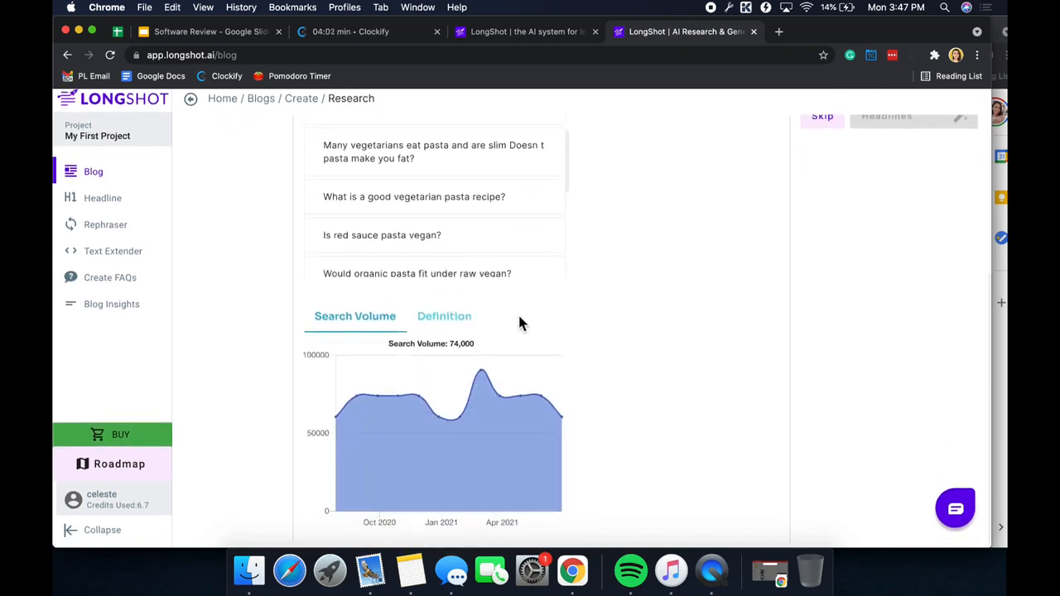
scroll(520, 319, "up", 5)
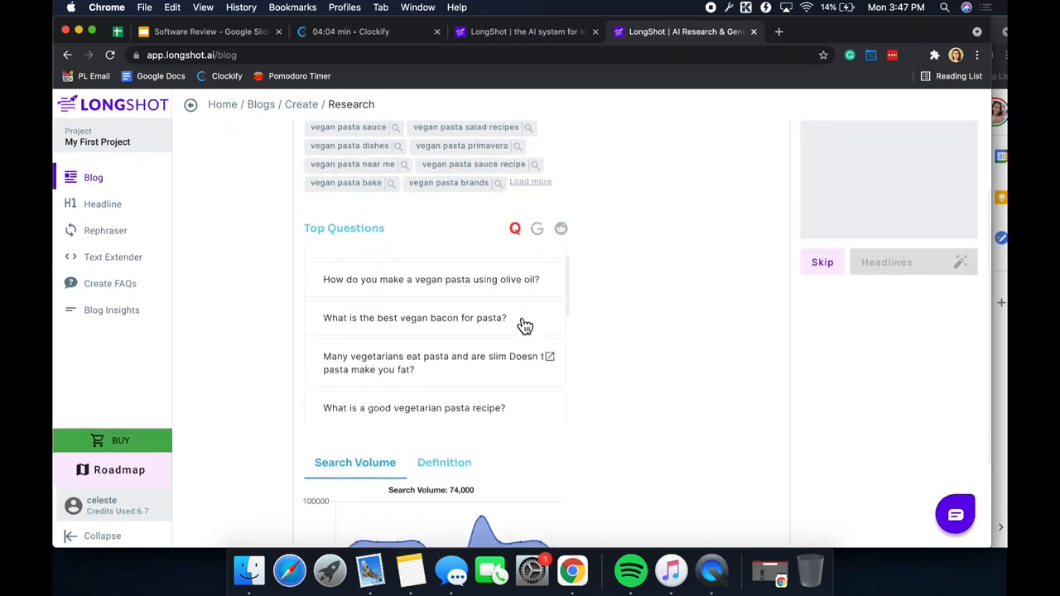
scroll(615, 185, "up", 3)
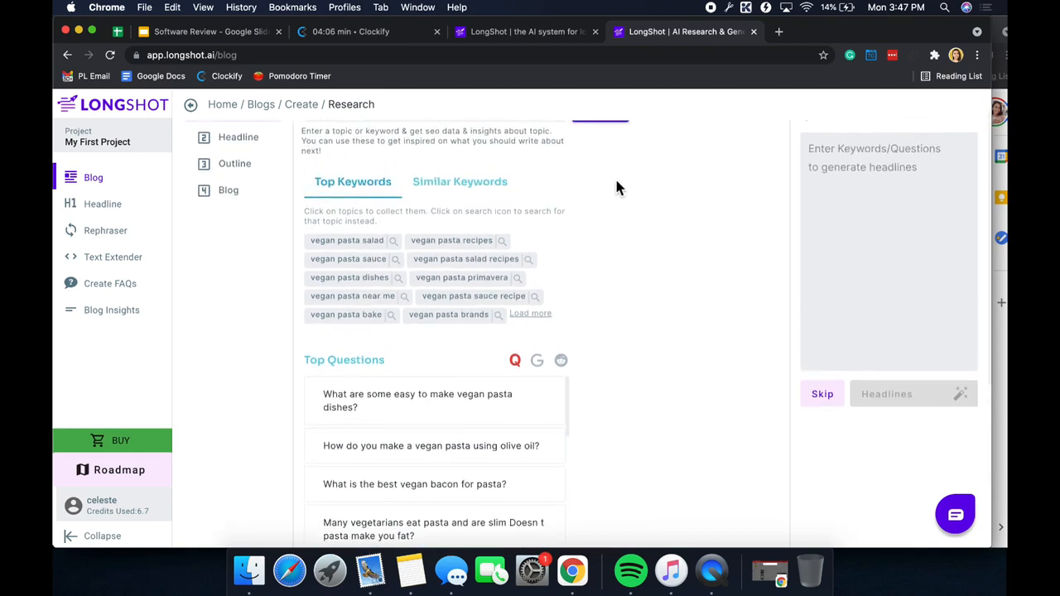
scroll(575, 286, "down", 5)
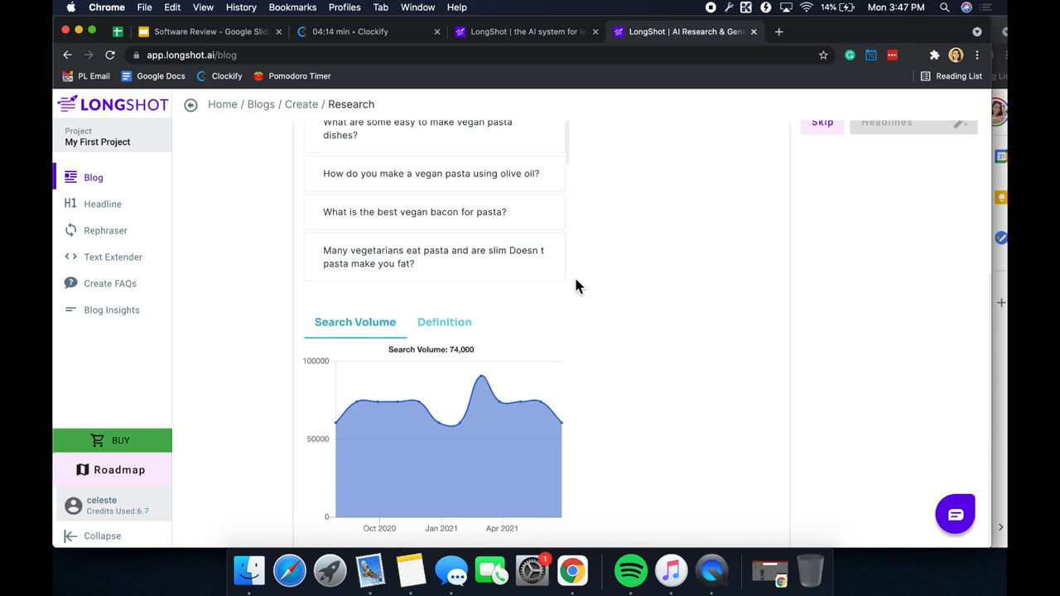
scroll(577, 286, "up", 4)
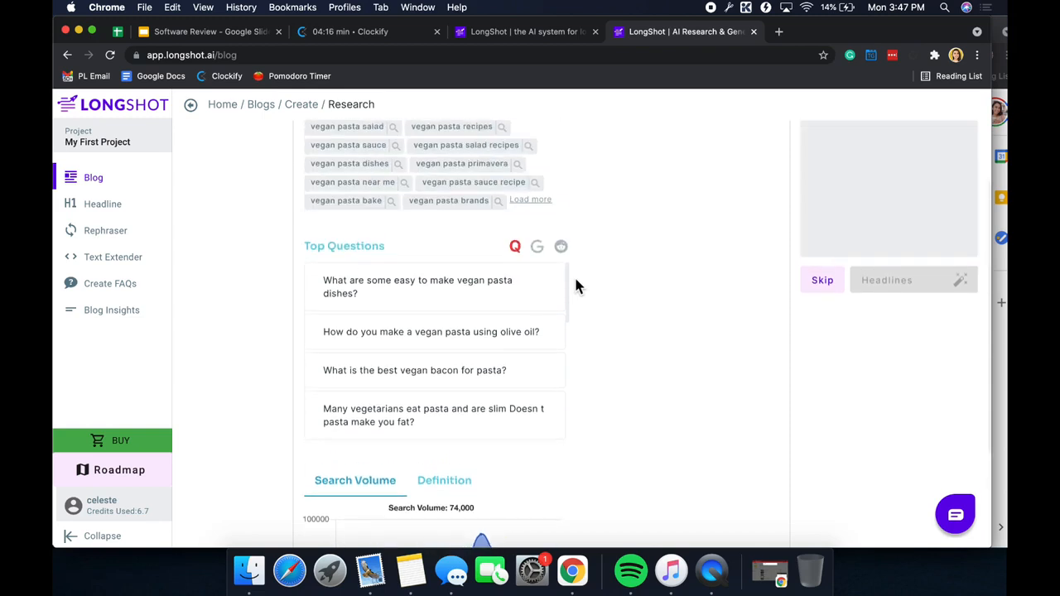
scroll(577, 286, "up", 3)
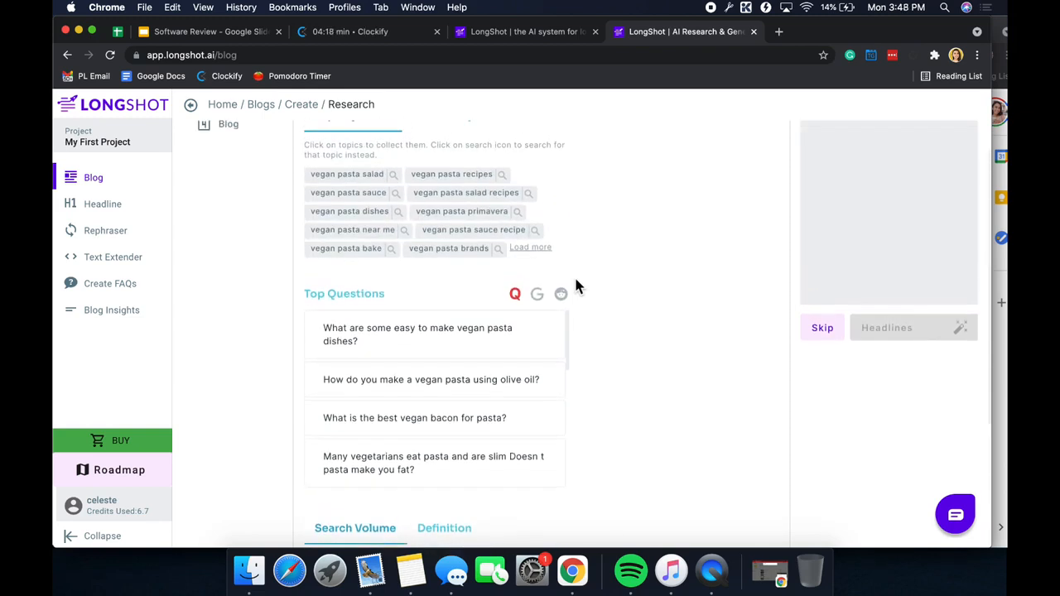
scroll(577, 285, "up", 1)
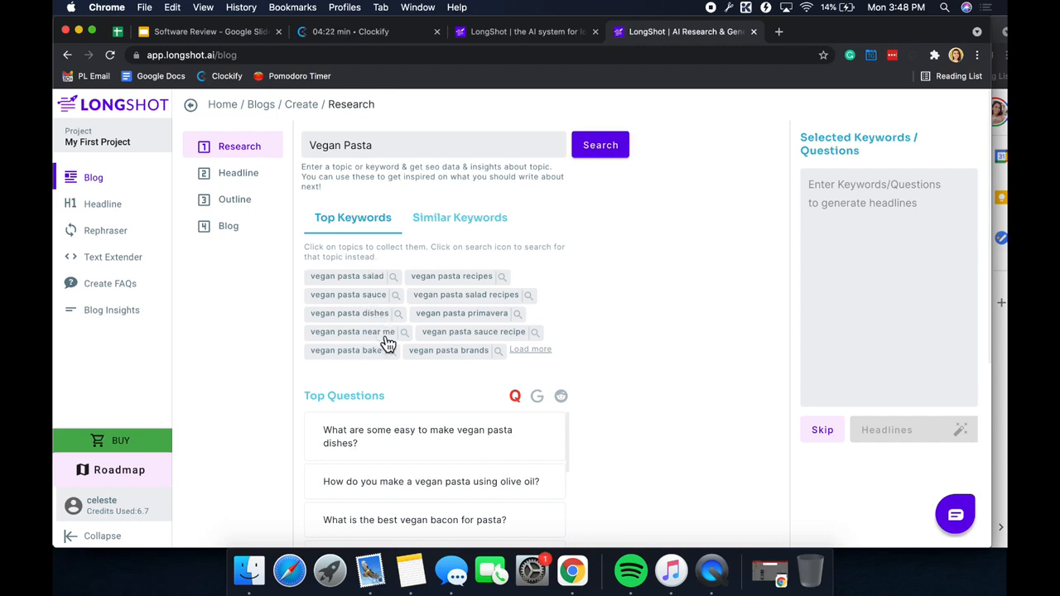
Generate headlines from the keyword "vegan pasta recipes" and choose "The 5 Best Vegan Pasta Recipes for a Healthy New Year".
left_click(473, 284)
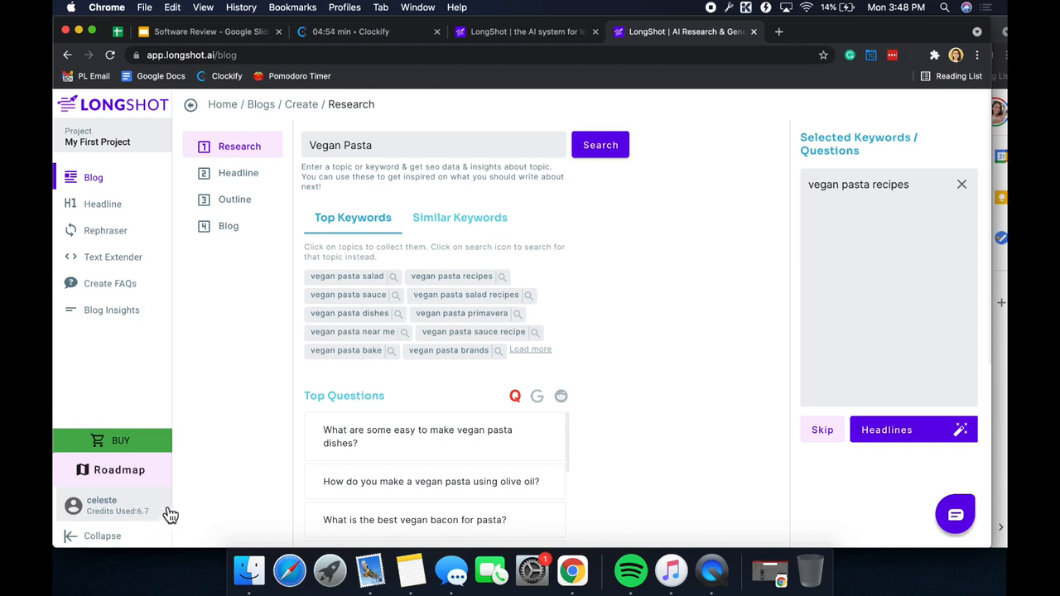
left_click(916, 430)
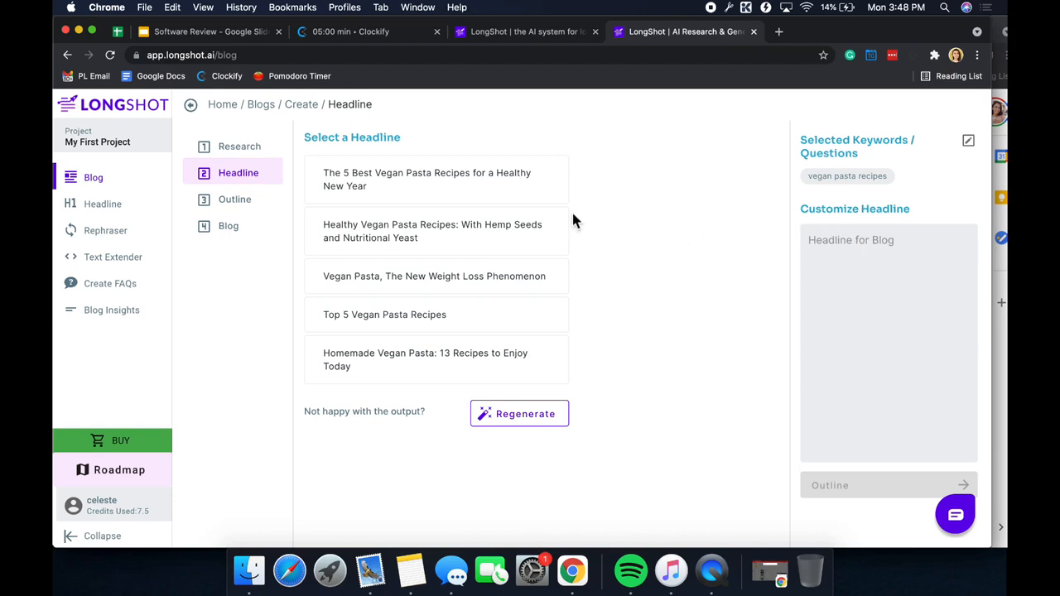
left_click(498, 192)
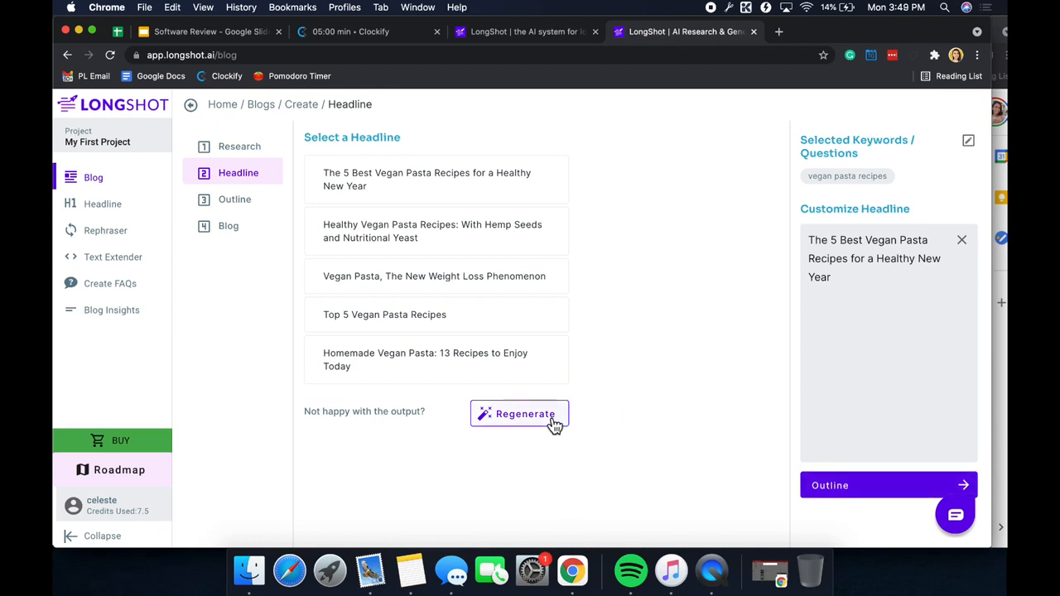
Create a blog outline with 3 subheadlines for the chosen headline and generate the blog from it.
left_click(849, 491)
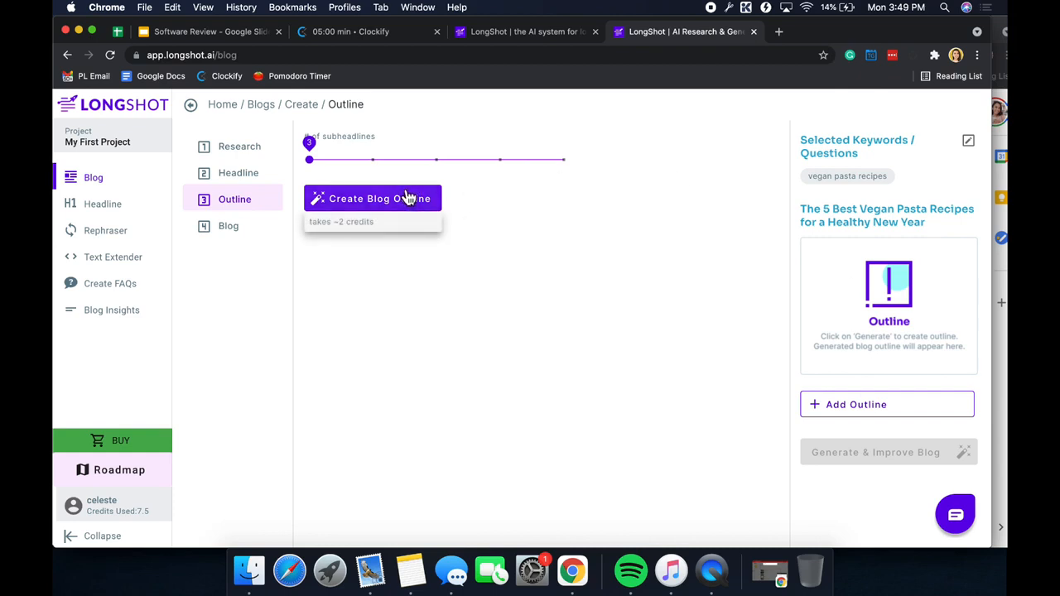
left_click(359, 207)
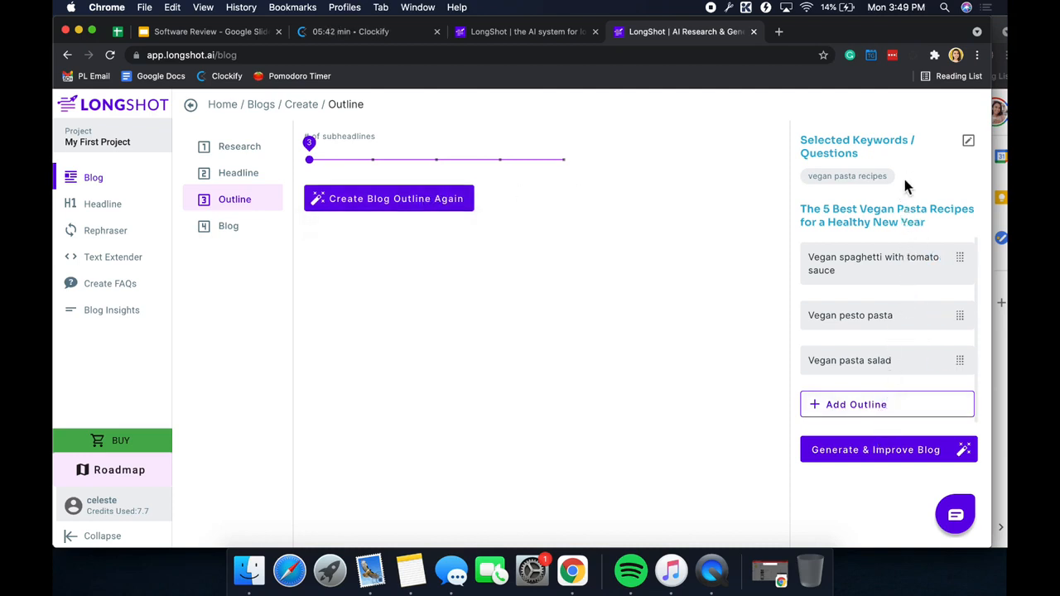
left_click(903, 452)
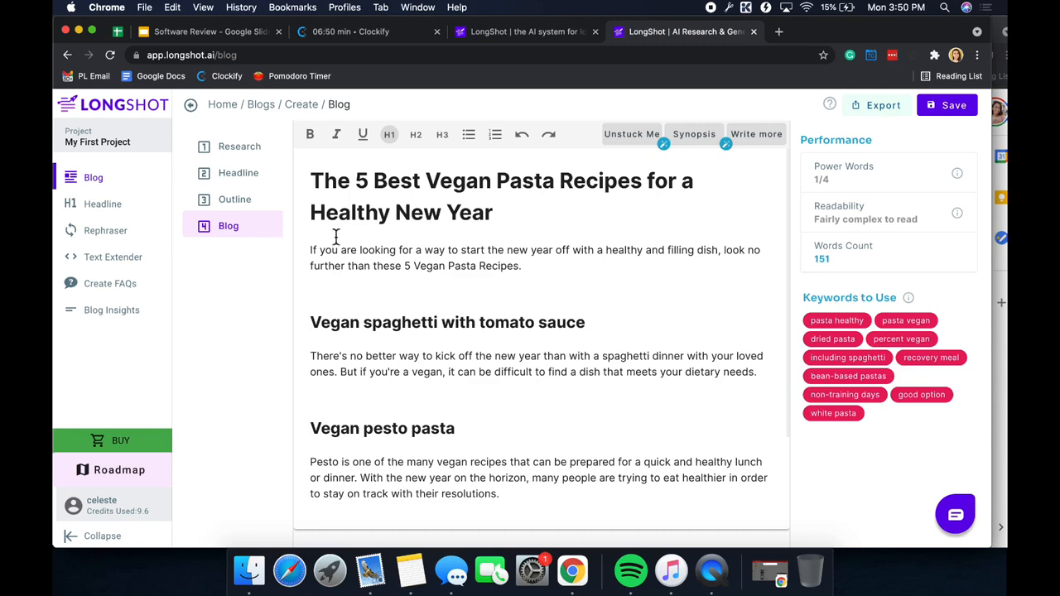
Review the generated vegan pasta blog draft, its AI writing tools and its performance details.
scroll(446, 296, "down", 5)
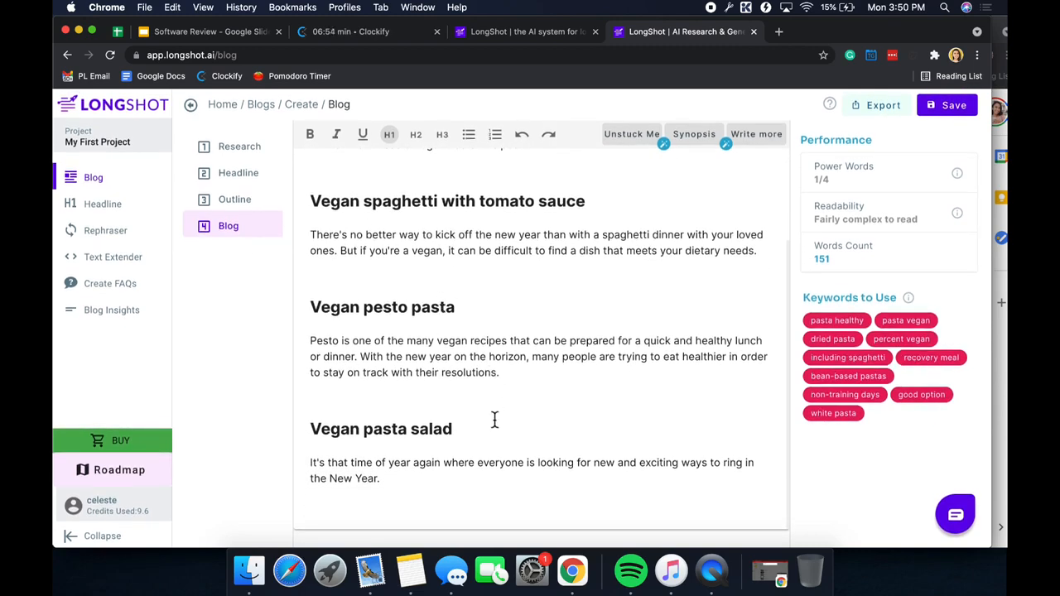
scroll(495, 420, "up", 3)
scroll(494, 420, "up", 1)
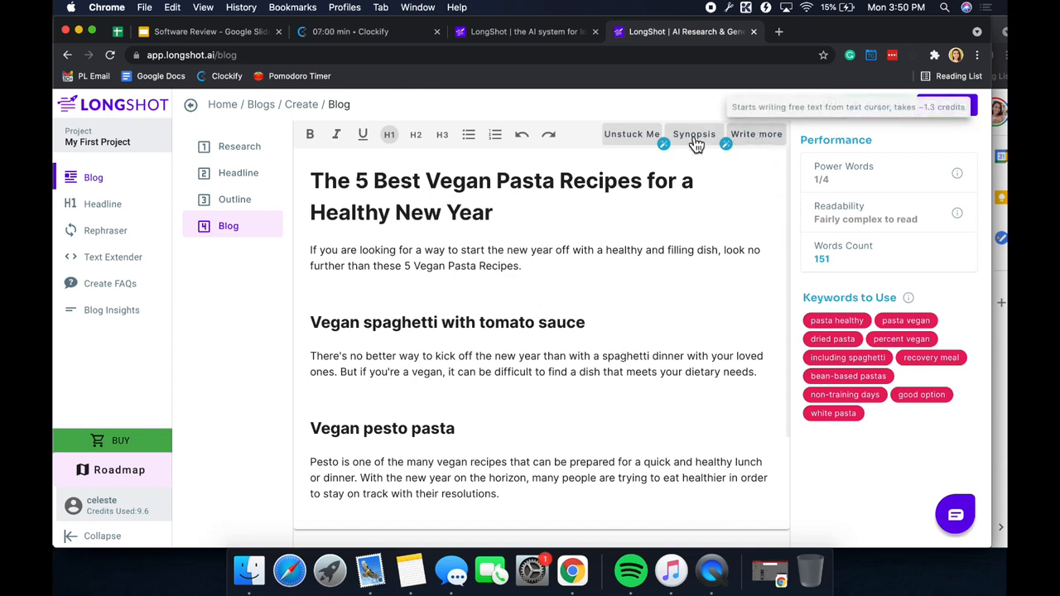
left_click(635, 146)
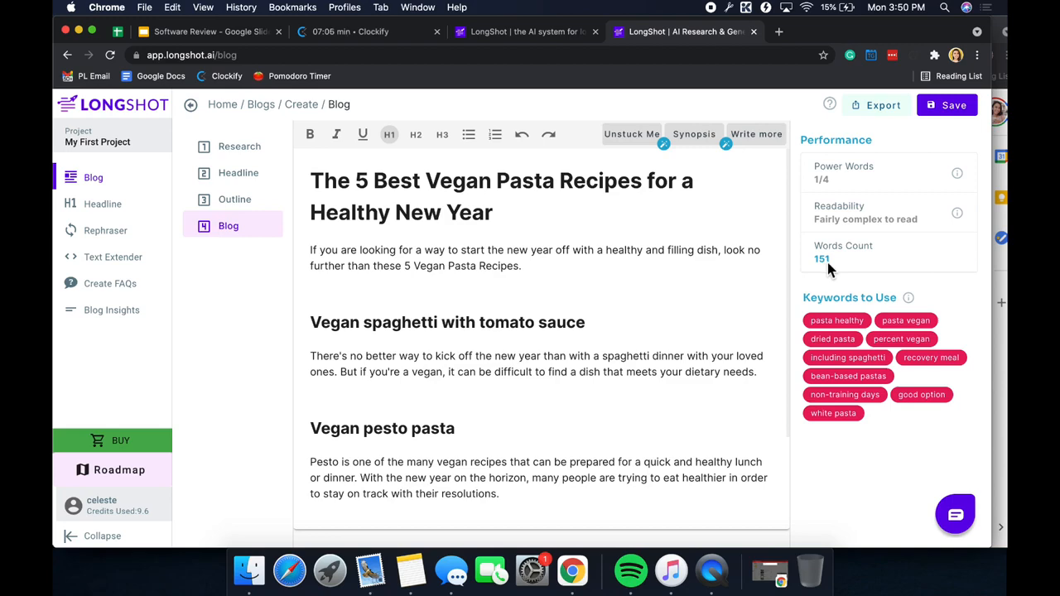
scroll(496, 290, "down", 3)
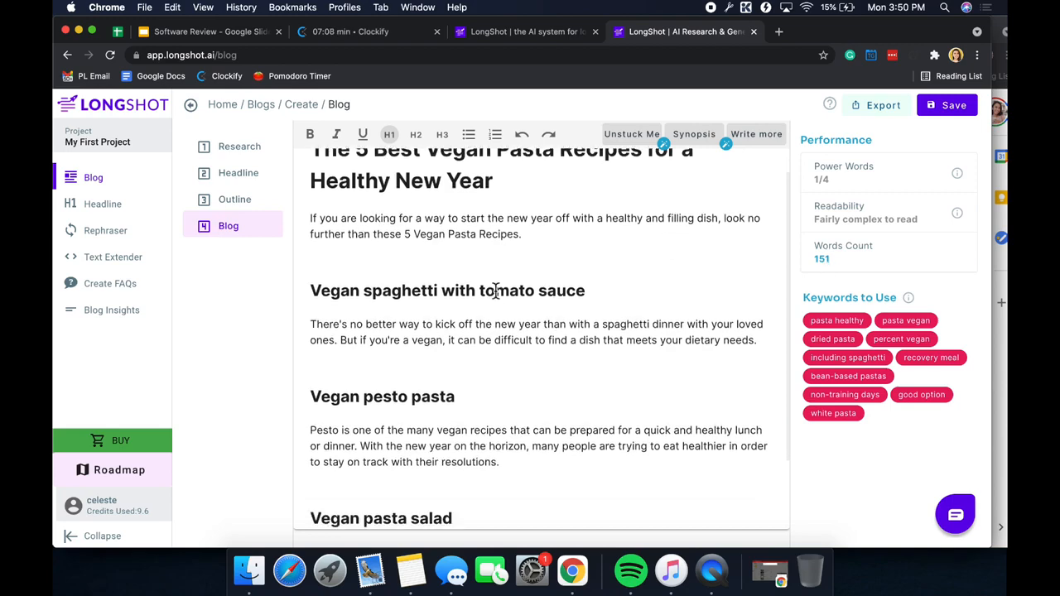
Check the vegan pasta blog draft and its suggested keywords from the start of the article, and save the blog.
scroll(495, 290, "up", 3)
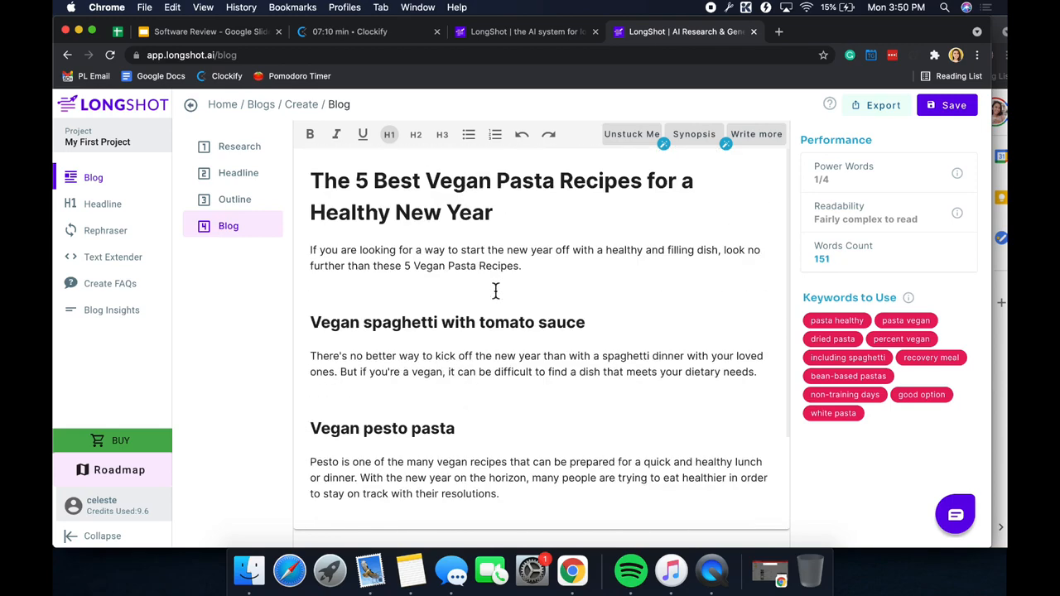
scroll(495, 290, "down", 3)
scroll(504, 306, "up", 3)
mouse_move(910, 301)
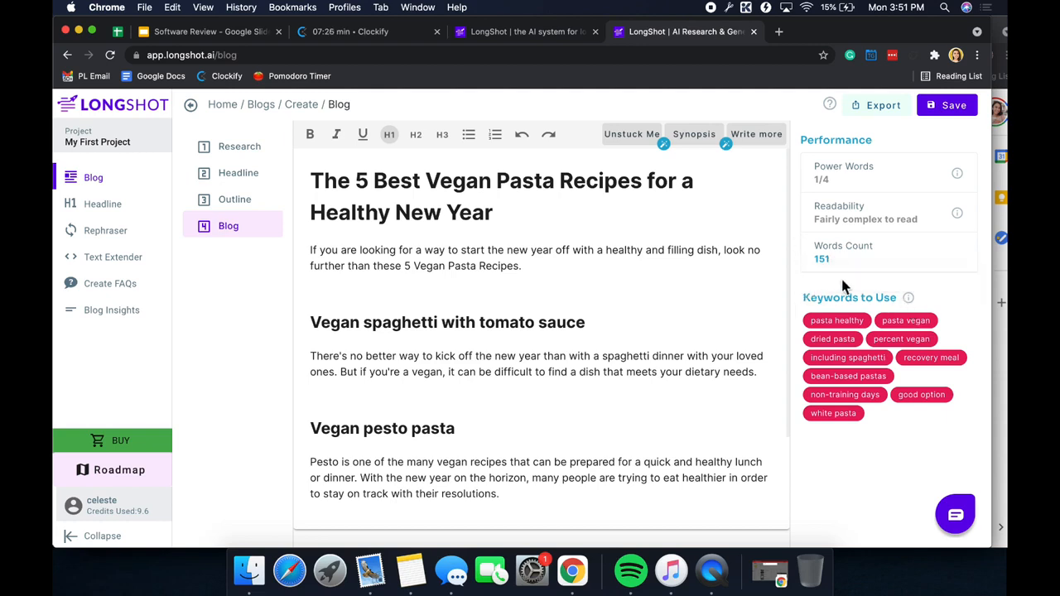
left_click(948, 106)
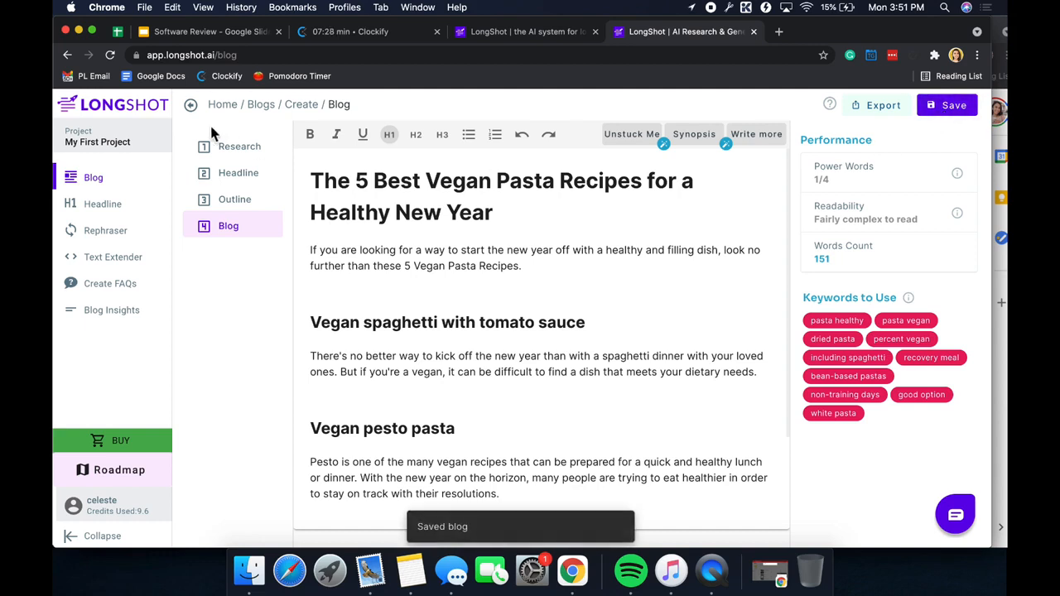
View the Headline, Rephraser, Text Extender, Create FAQs and Blog Insights tools one by one, and switch to the Software Review presentation in Google Slides.
left_click(122, 210)
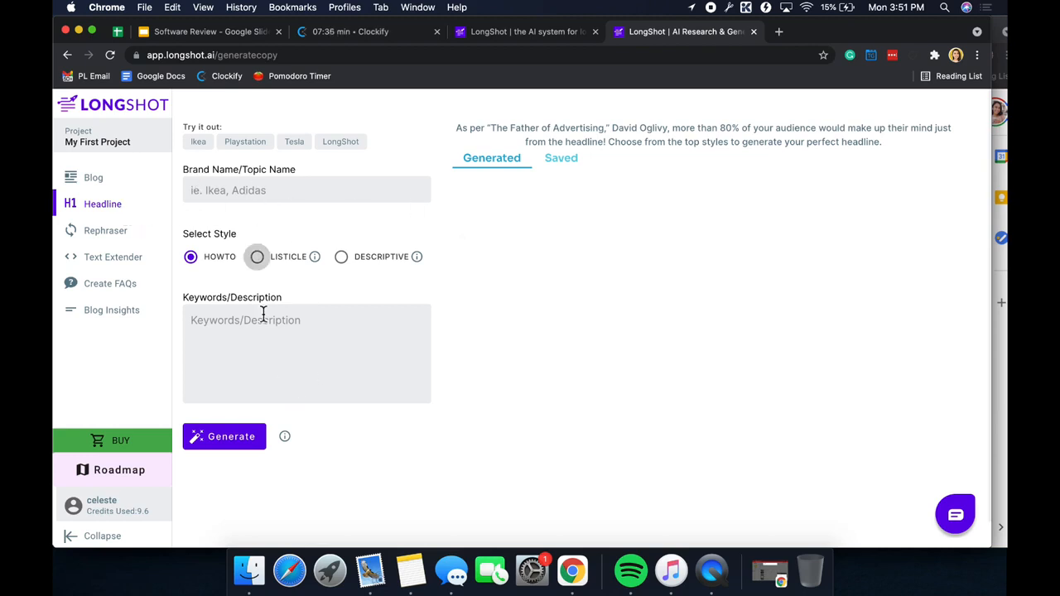
left_click(127, 241)
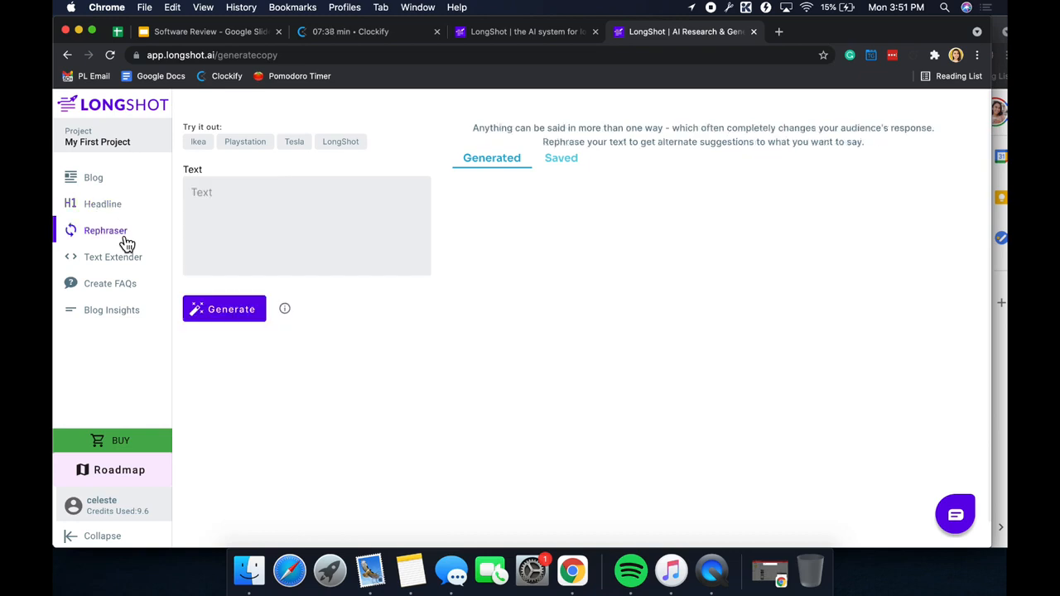
left_click(140, 257)
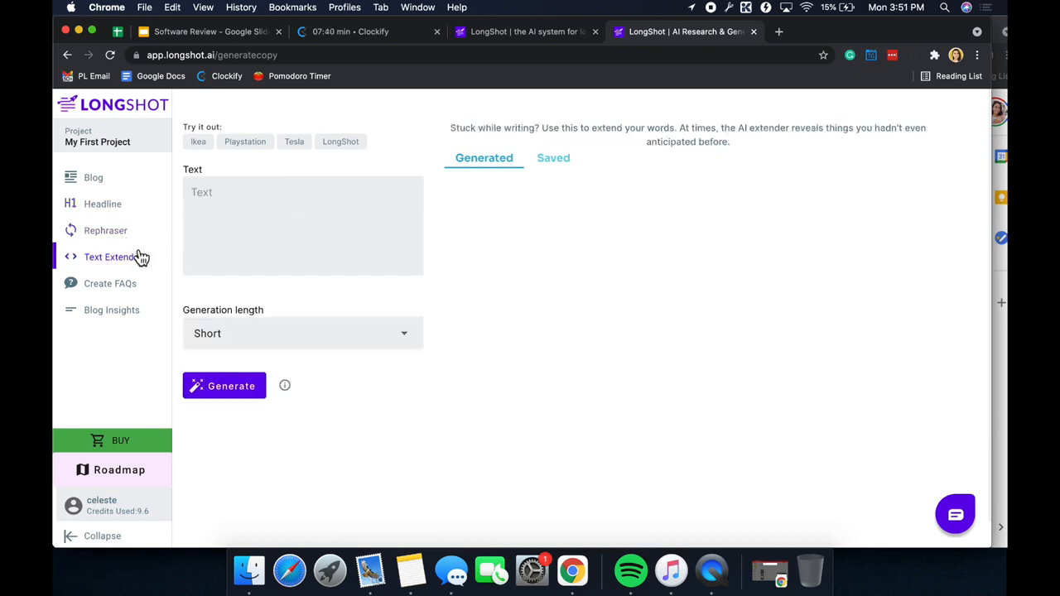
left_click(131, 290)
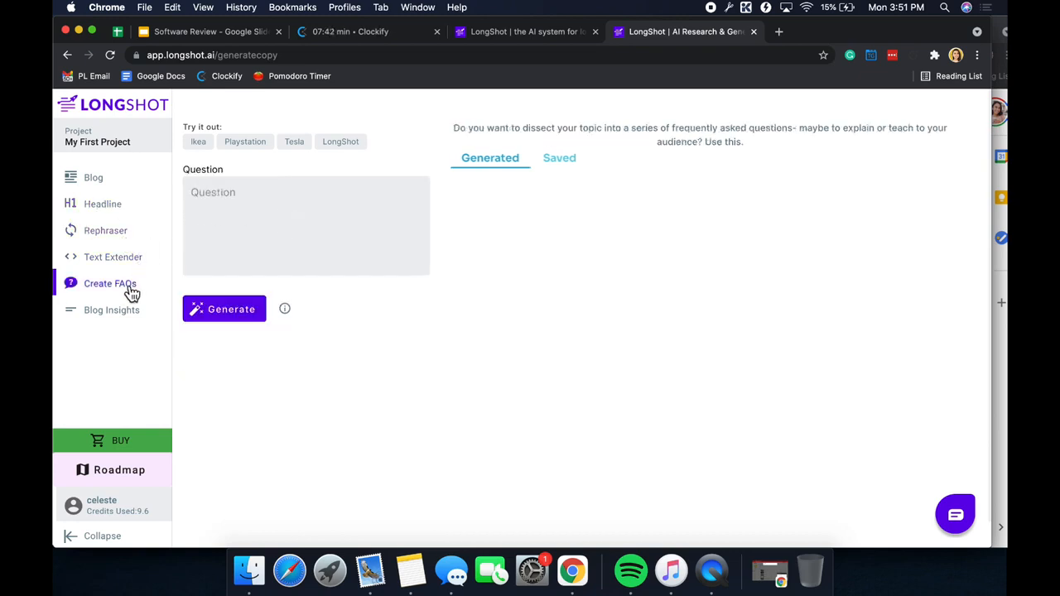
left_click(129, 315)
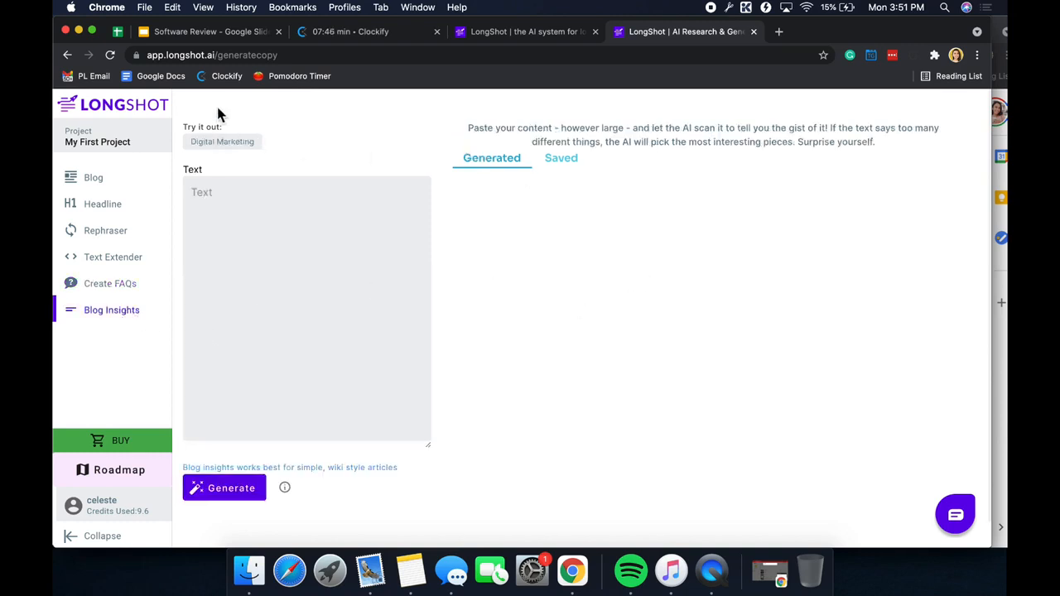
left_click(197, 36)
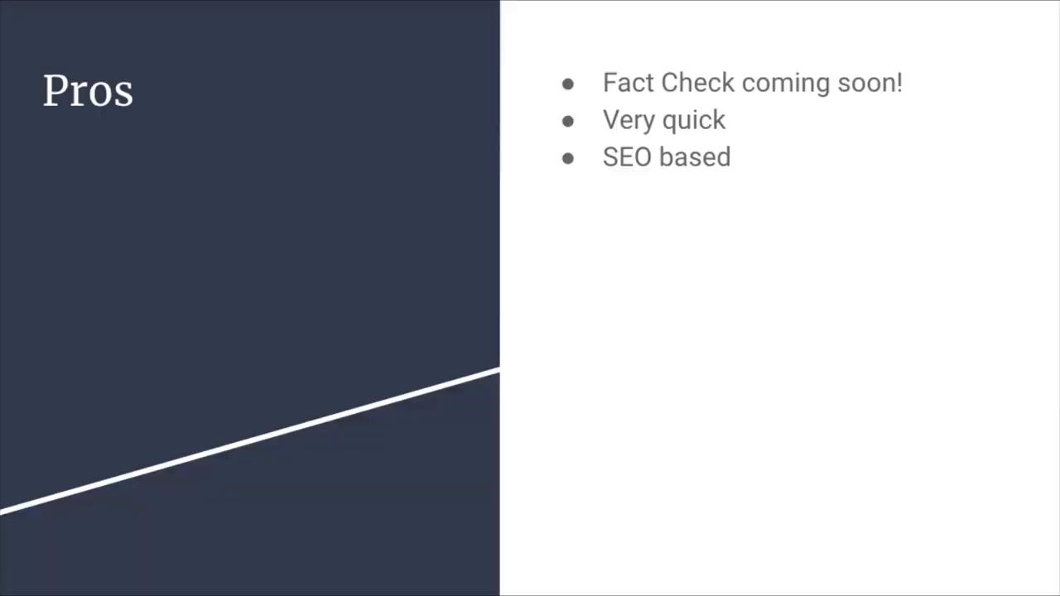